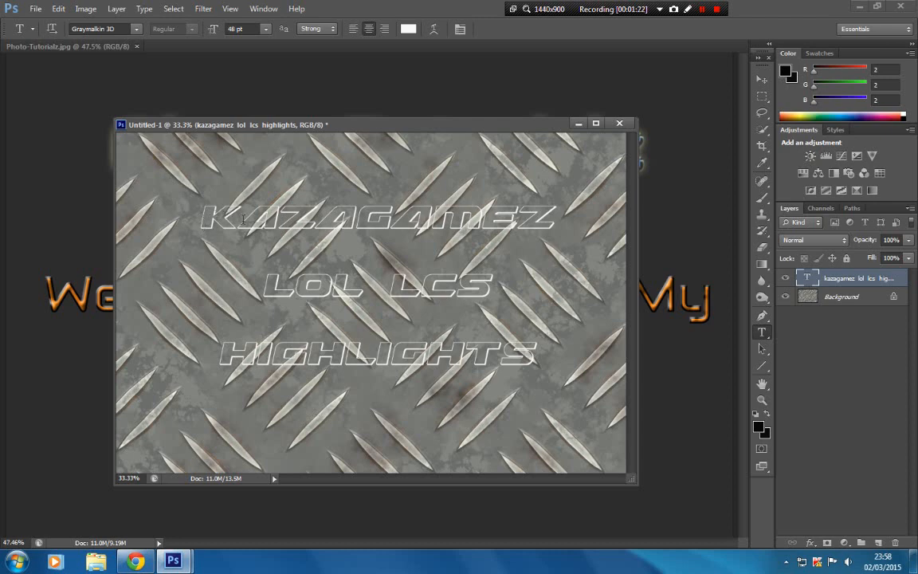
right_click(827, 281)
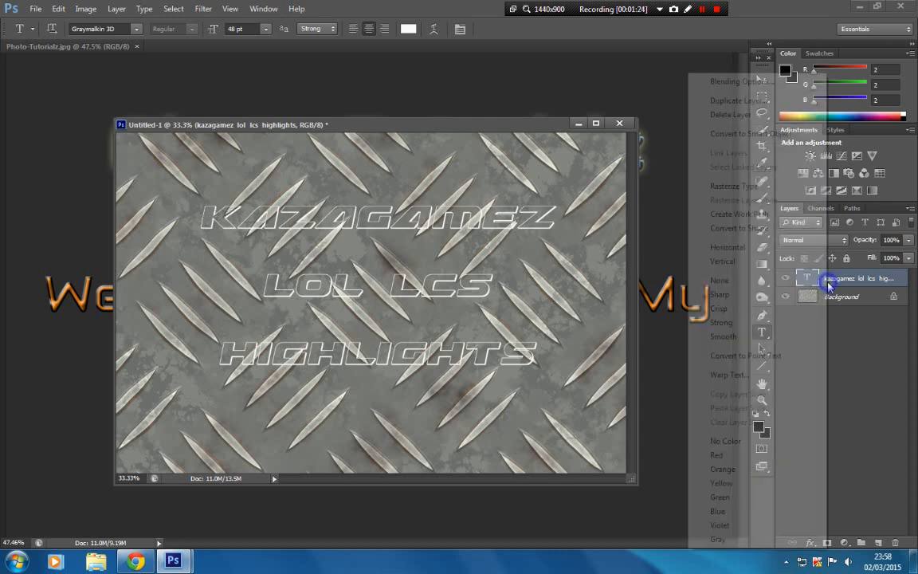
left_click(729, 82)
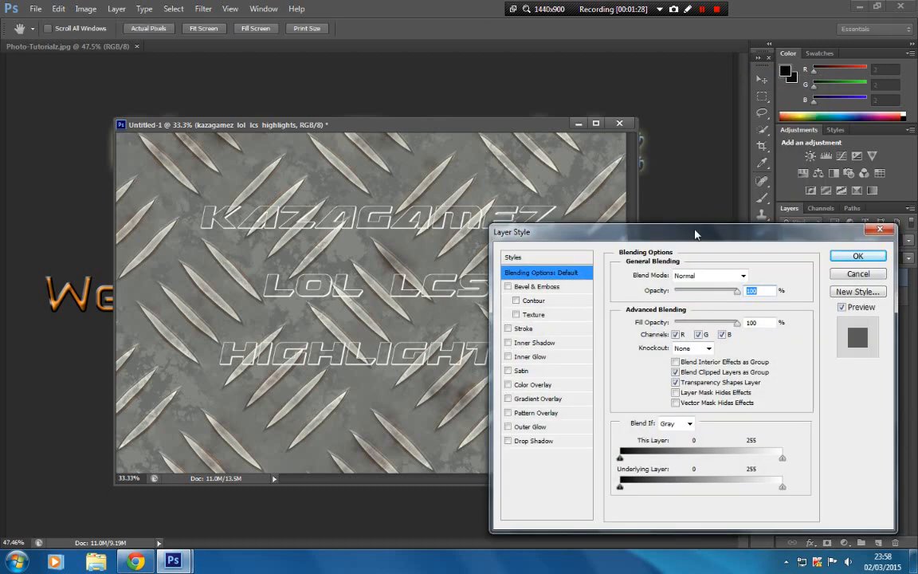
left_click_drag(695, 235, 461, 128)
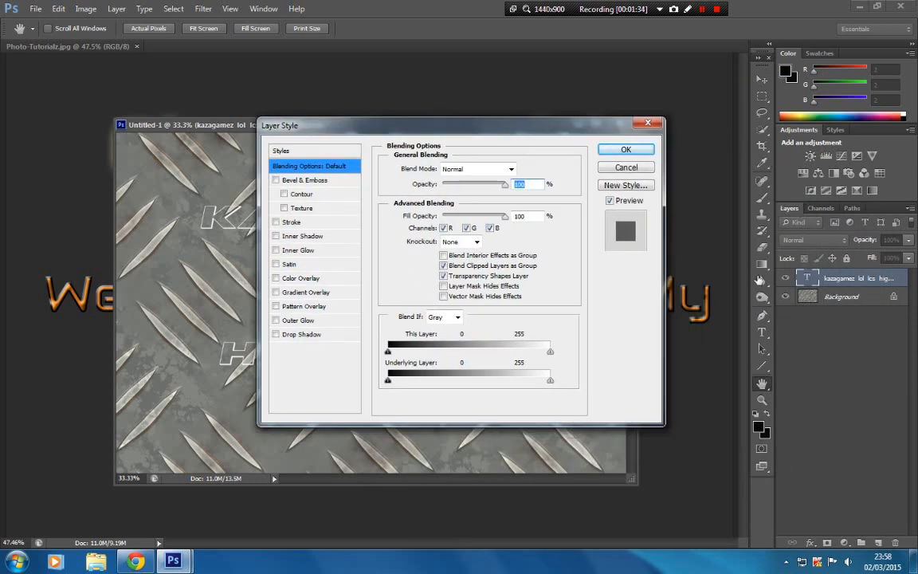
left_click_drag(380, 127, 583, 325)
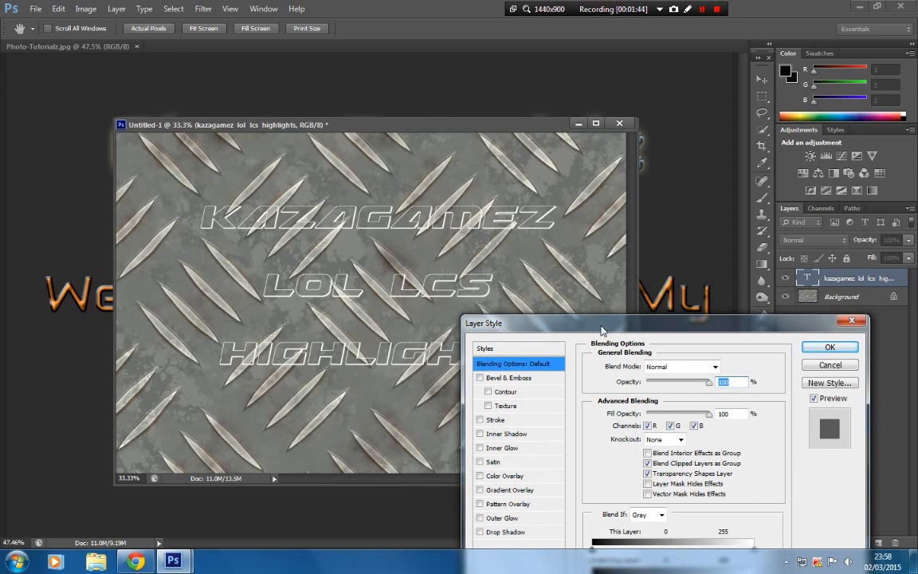
left_click_drag(602, 329, 406, 192)
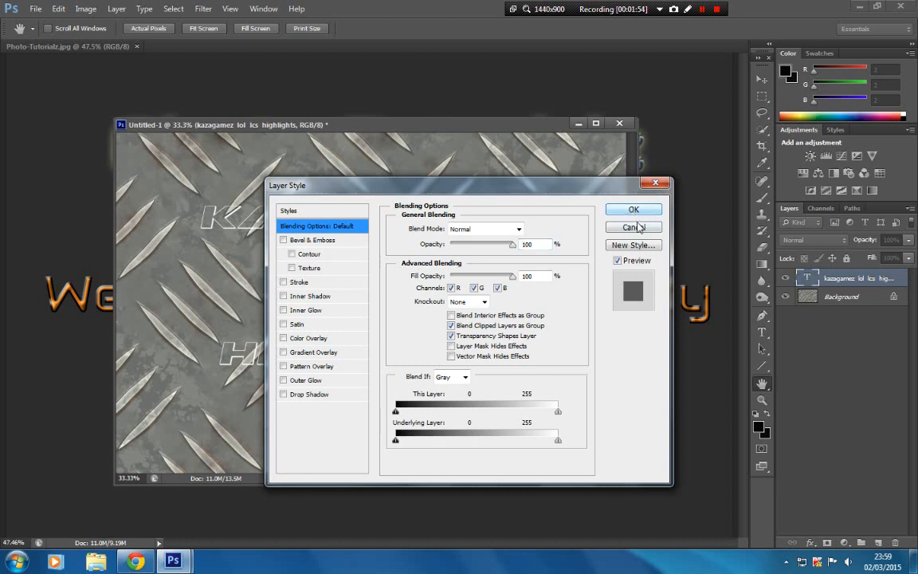
left_click(633, 228)
Open the text layer's blending options, arrange the dialog and image window so the lettering stays visible, and set Knockout to Deep
right_click(815, 282)
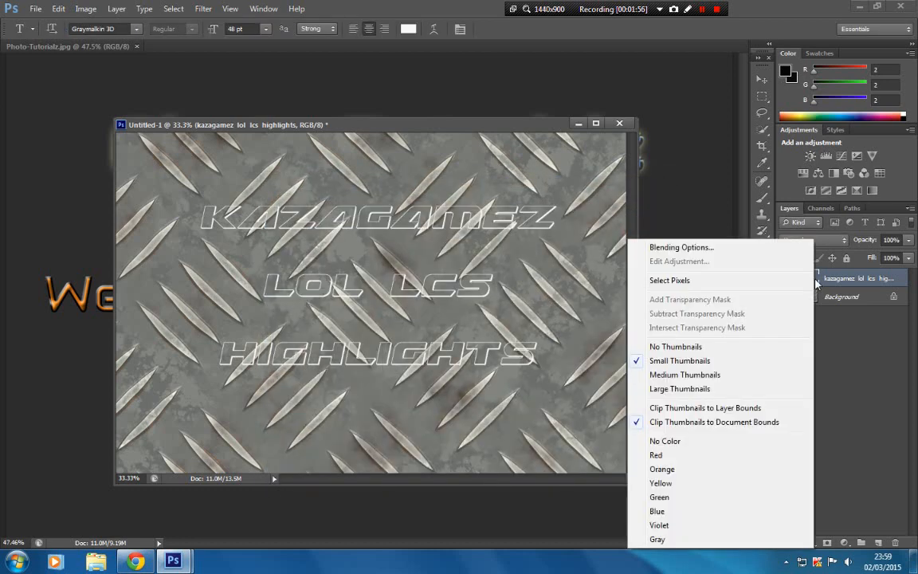
left_click(682, 249)
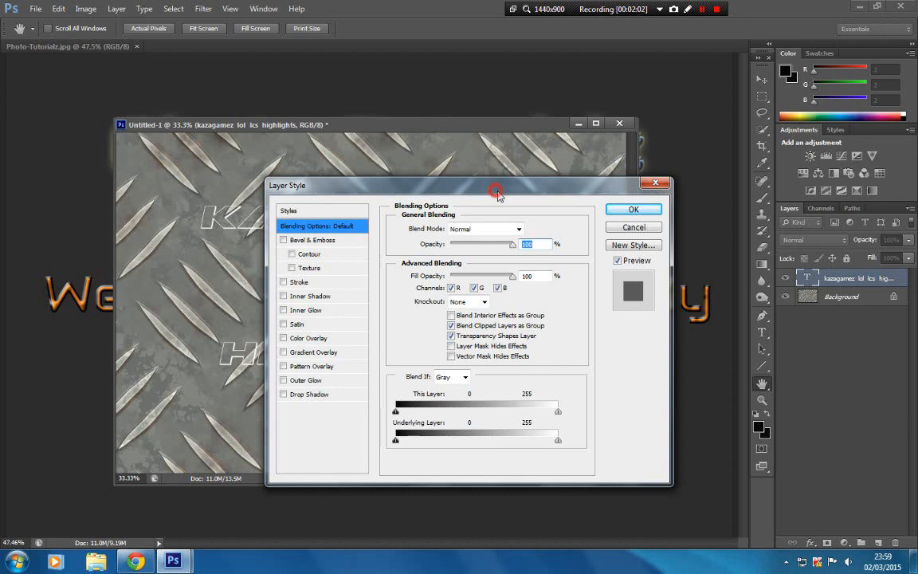
left_click_drag(502, 197, 705, 233)
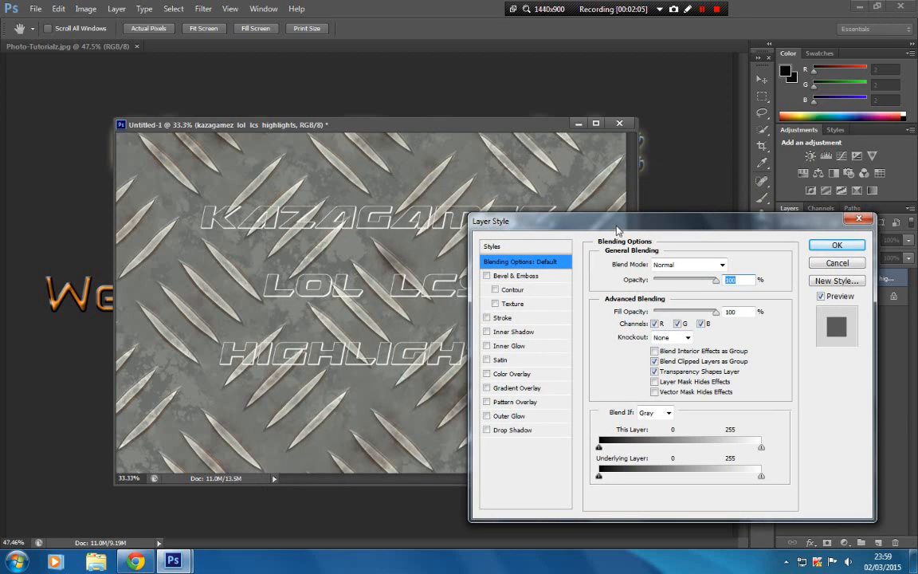
left_click_drag(558, 217, 586, 216)
left_click_drag(482, 129, 398, 91)
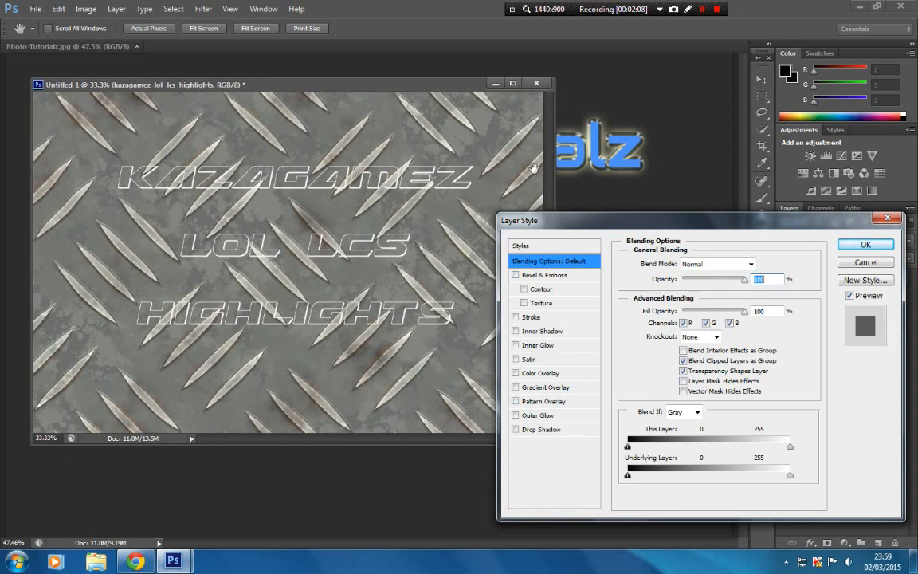
left_click_drag(651, 227, 626, 231)
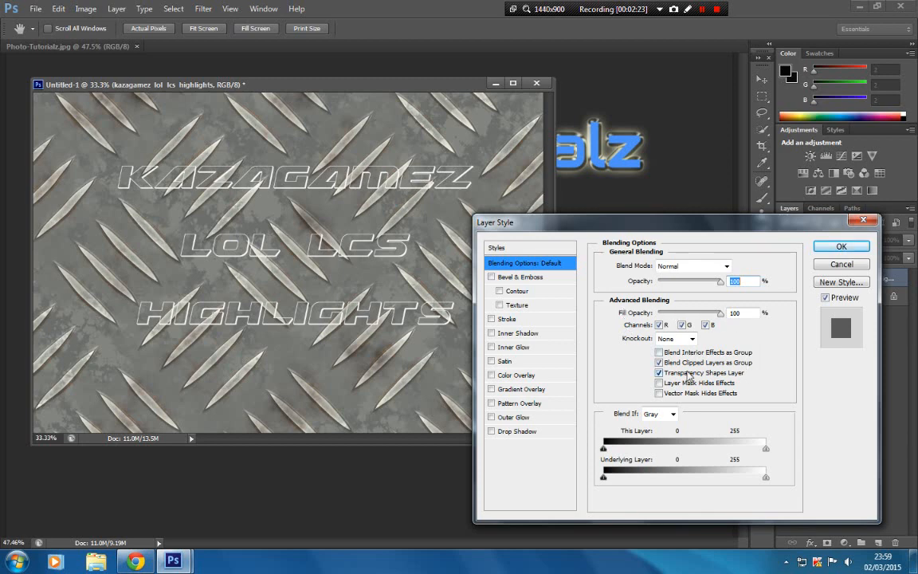
left_click(671, 340)
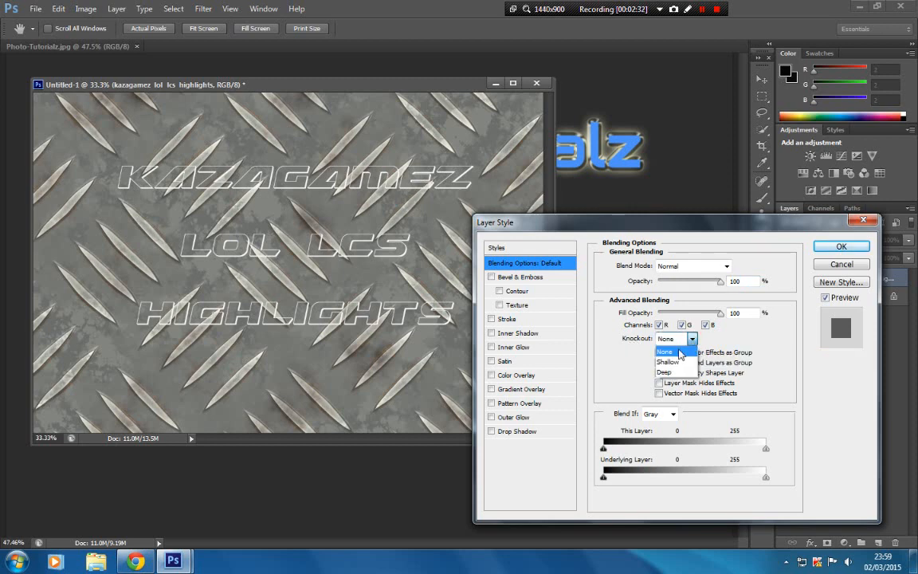
left_click(664, 372)
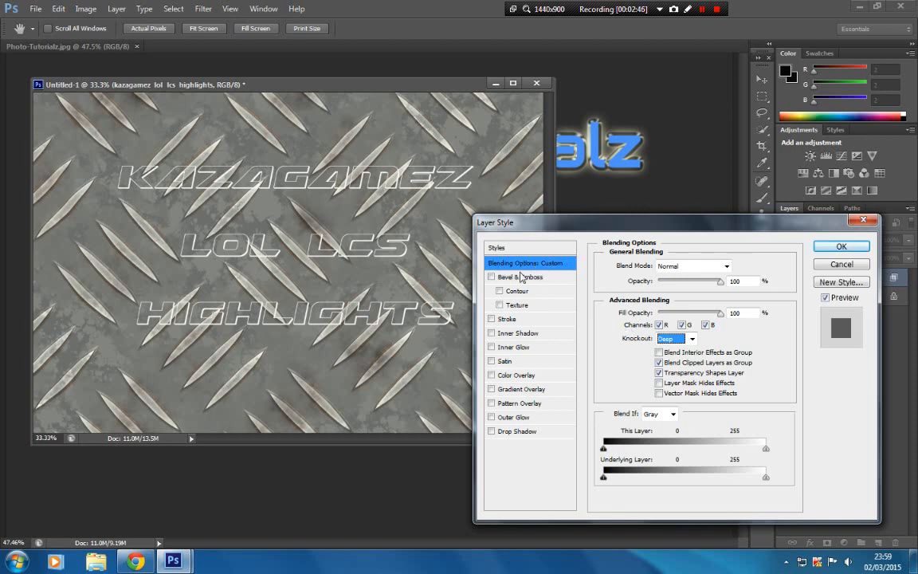
Enable Bevel & Emboss on the text layer with the Emboss style and the Smooth technique
left_click(493, 277)
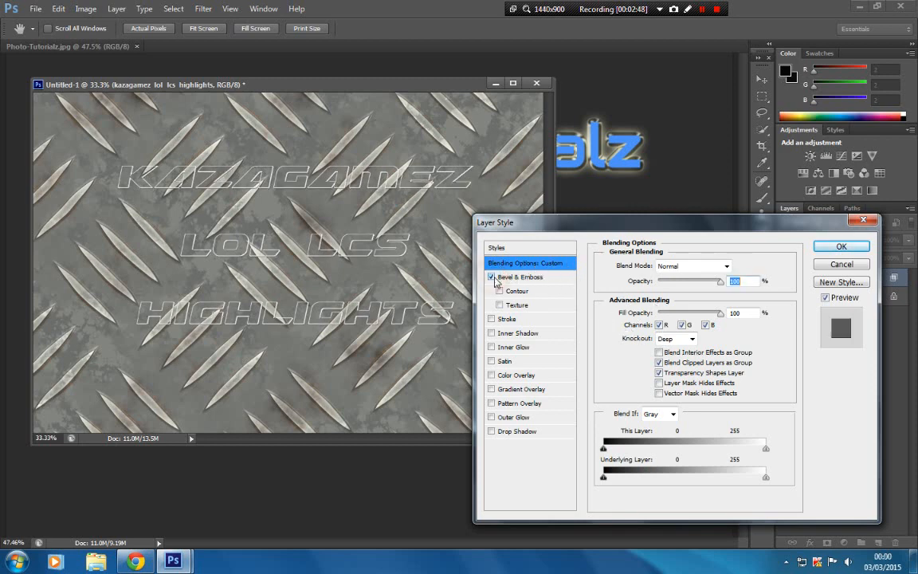
left_click(534, 279)
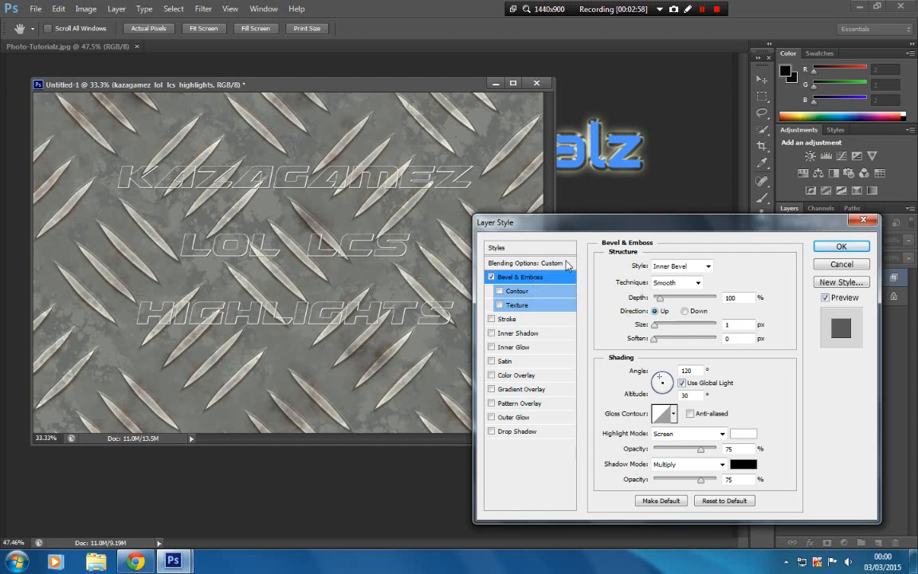
left_click(708, 267)
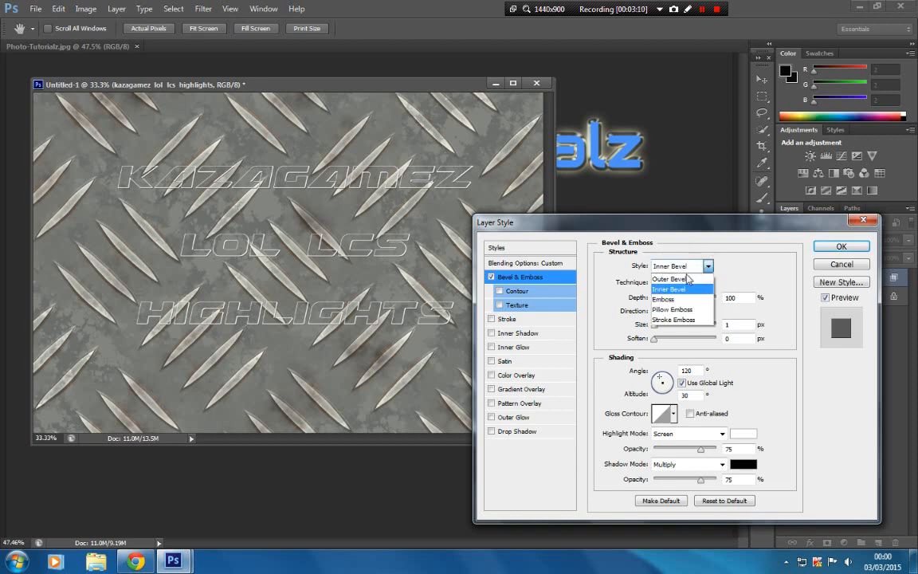
left_click(673, 301)
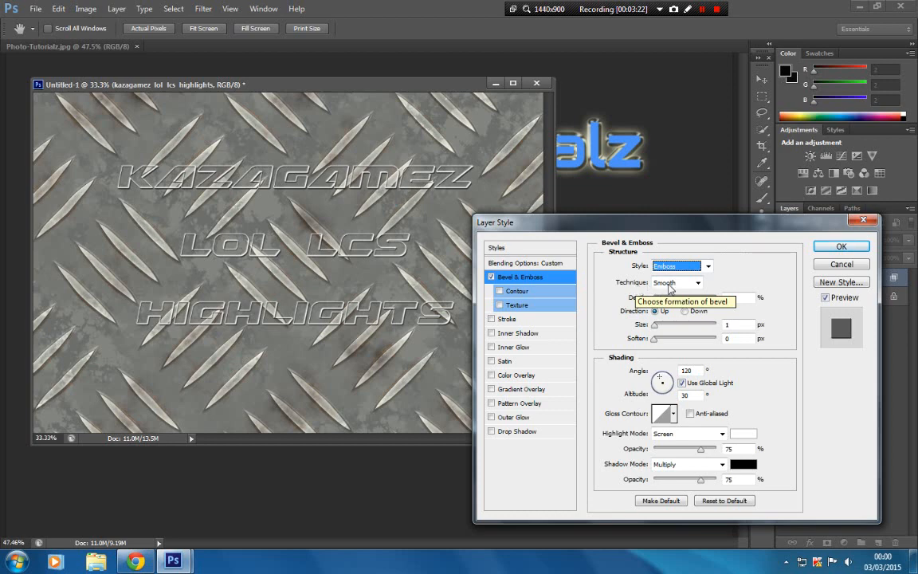
left_click(696, 283)
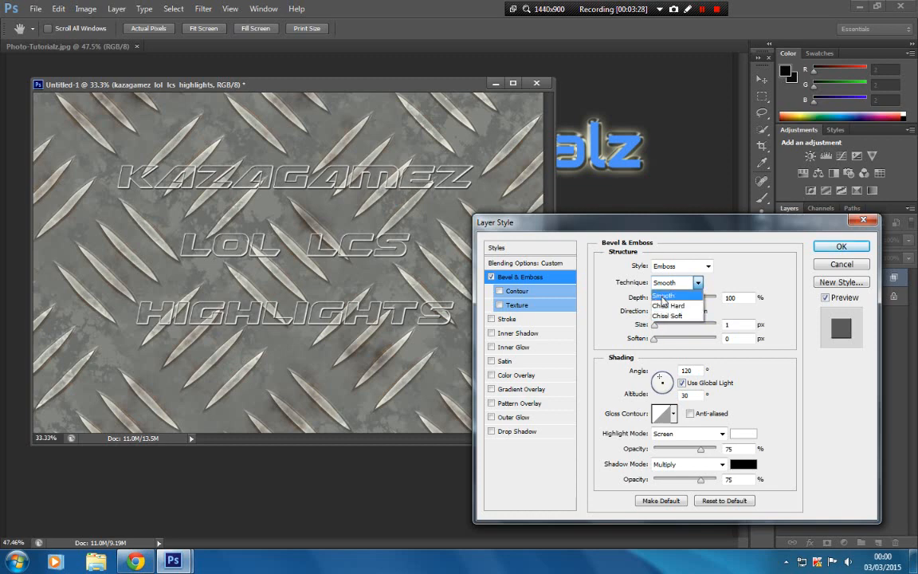
left_click(669, 295)
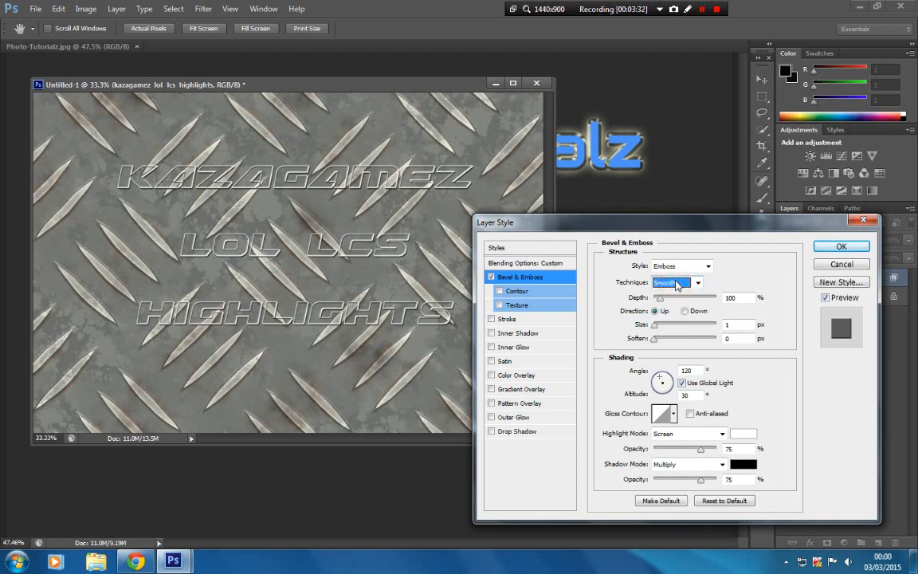
Set the emboss direction to Down and its depth to 450%
left_click(685, 311)
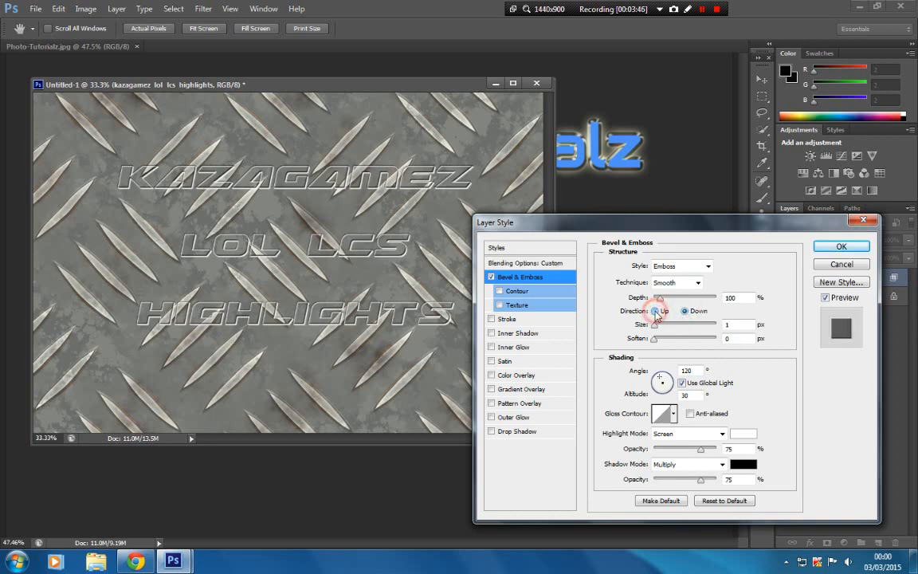
left_click(657, 312)
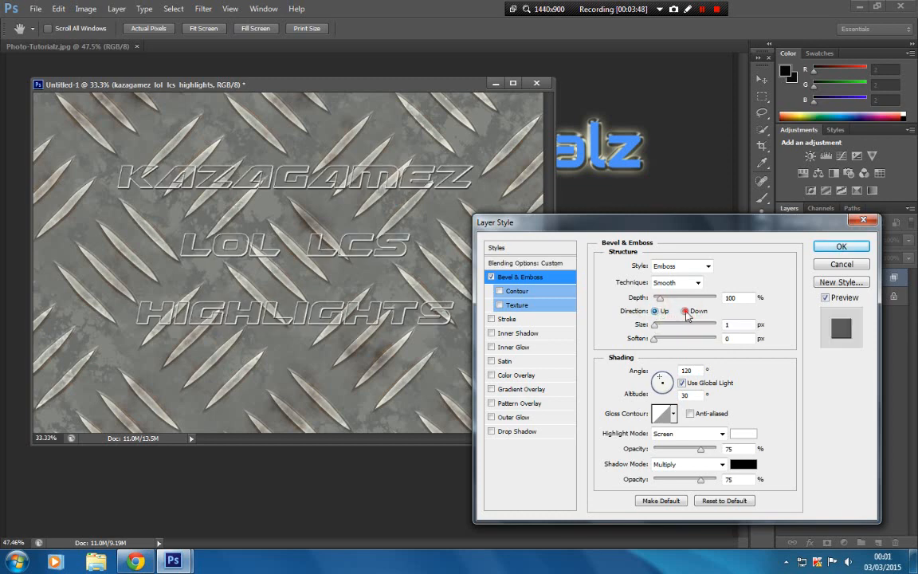
left_click(686, 312)
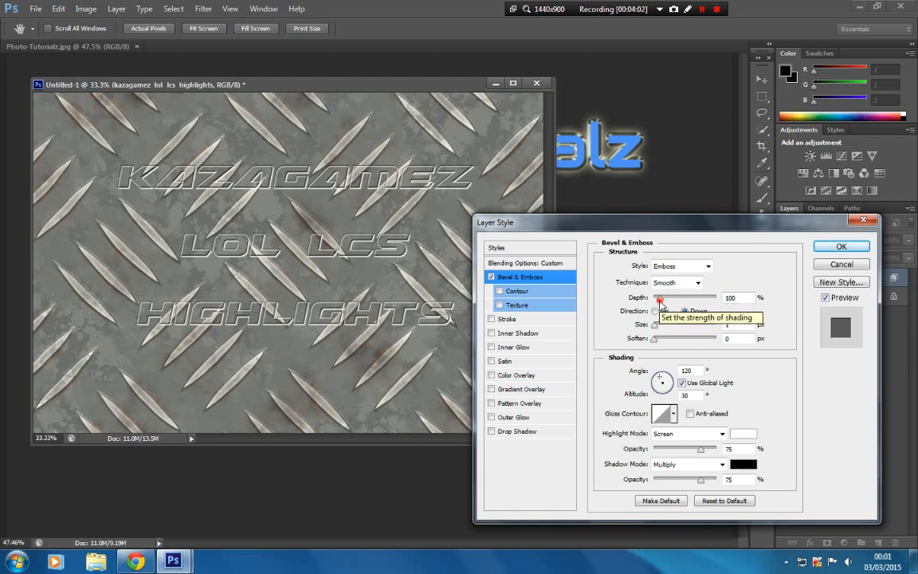
left_click_drag(658, 299, 682, 305)
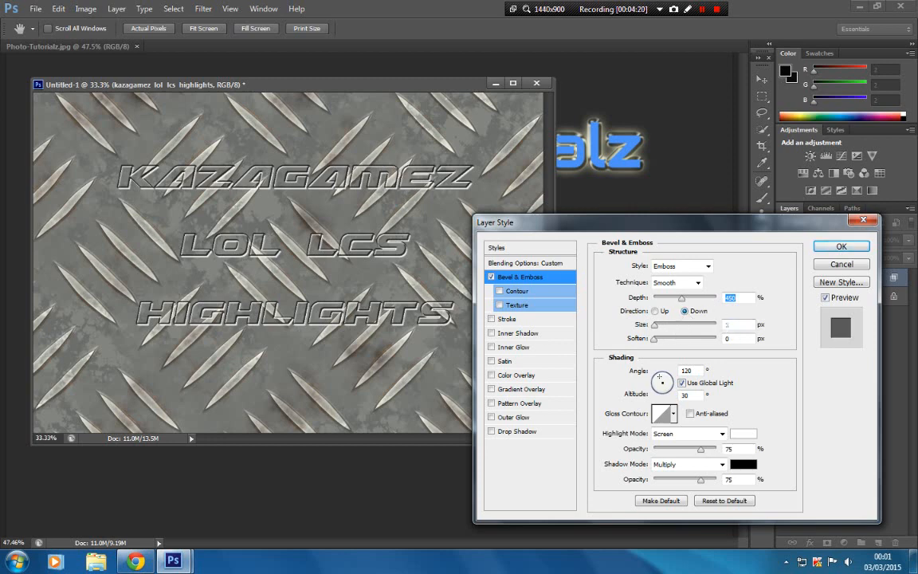
Set the emboss size to 21 px and its soften value to 6 px
left_click(656, 325)
left_click_drag(660, 330, 664, 330)
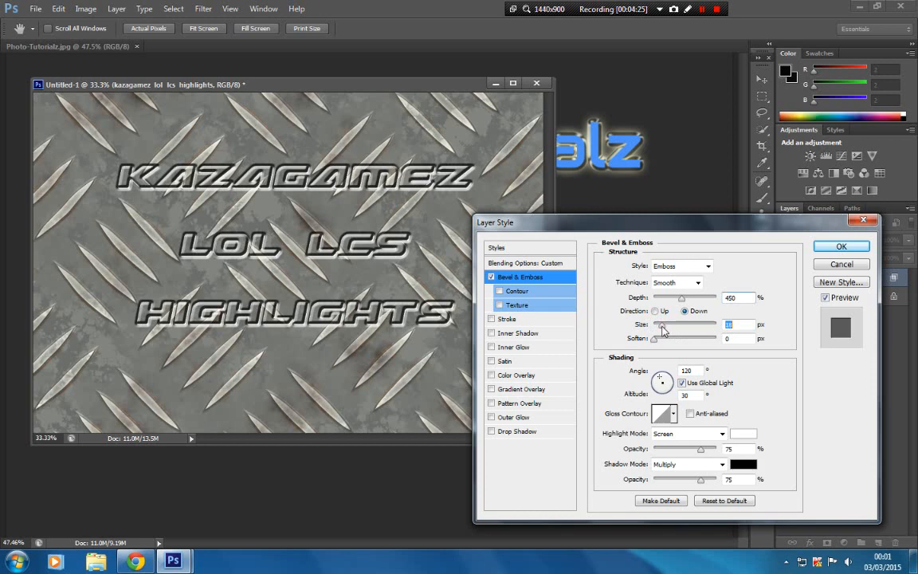
left_click_drag(663, 330, 664, 331)
left_click_drag(663, 332, 664, 331)
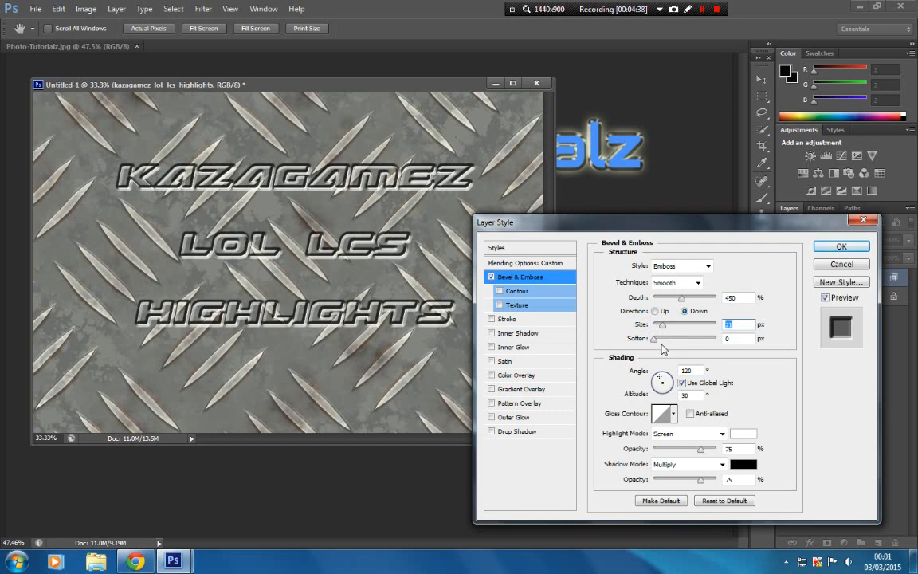
left_click_drag(656, 338, 669, 343)
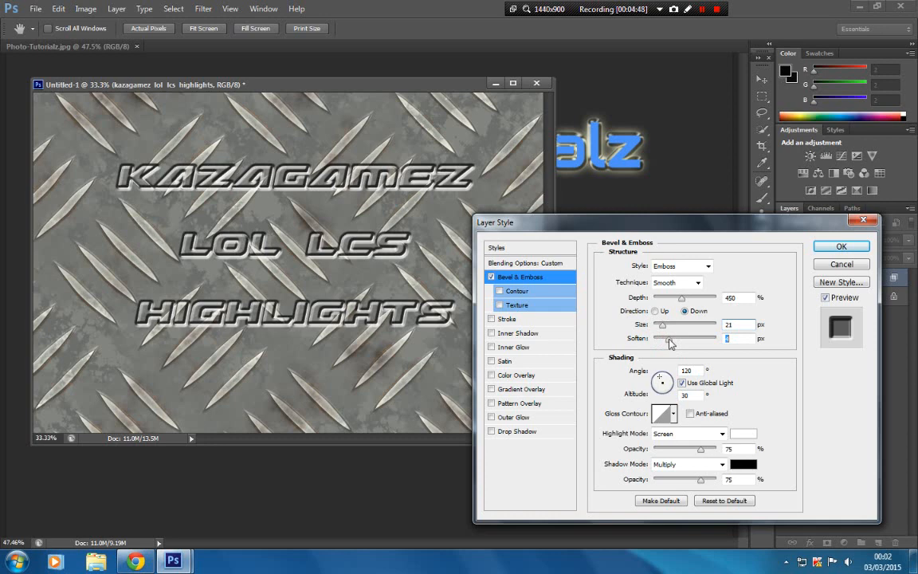
left_click_drag(670, 342, 674, 343)
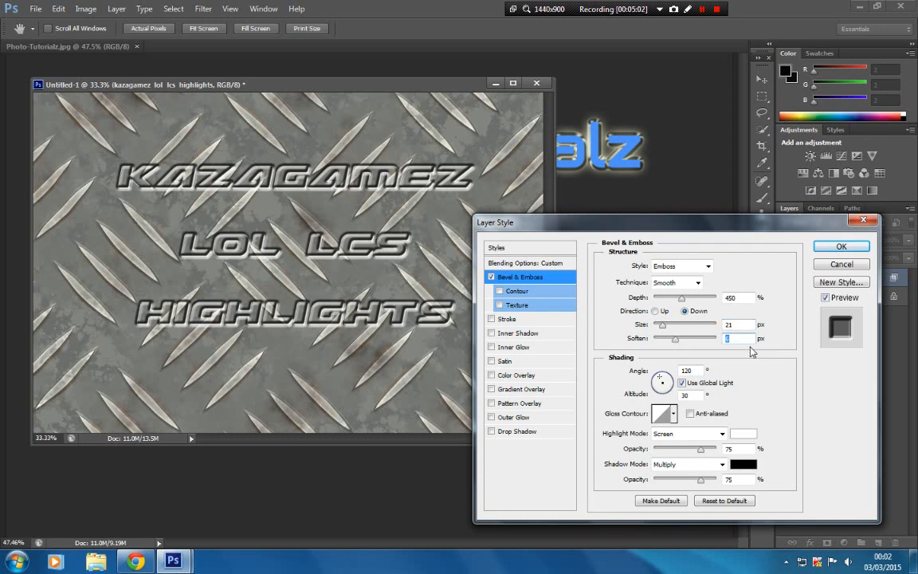
Compare the linear and single-peak gloss contours for the emboss shading, and apply the single-peak preset
left_click(673, 416)
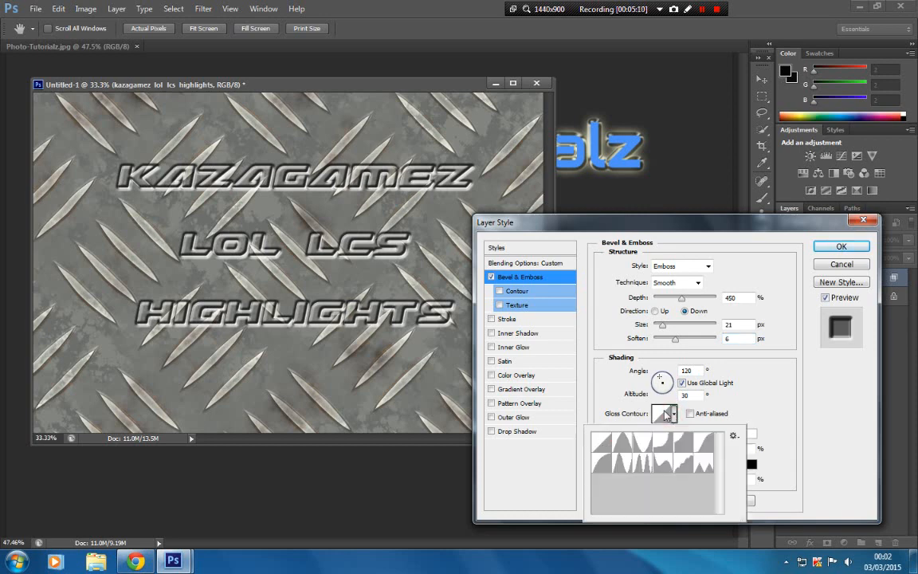
left_click(622, 444)
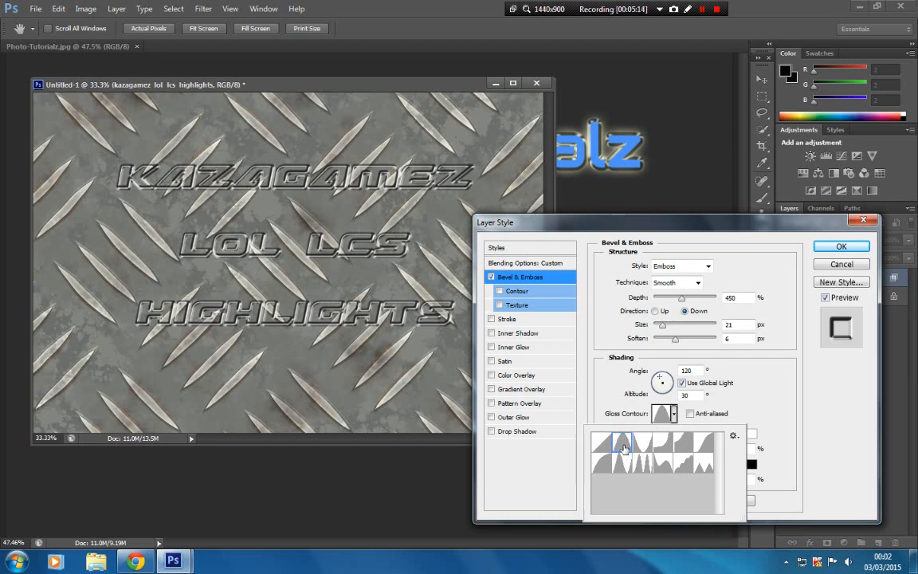
left_click(601, 443)
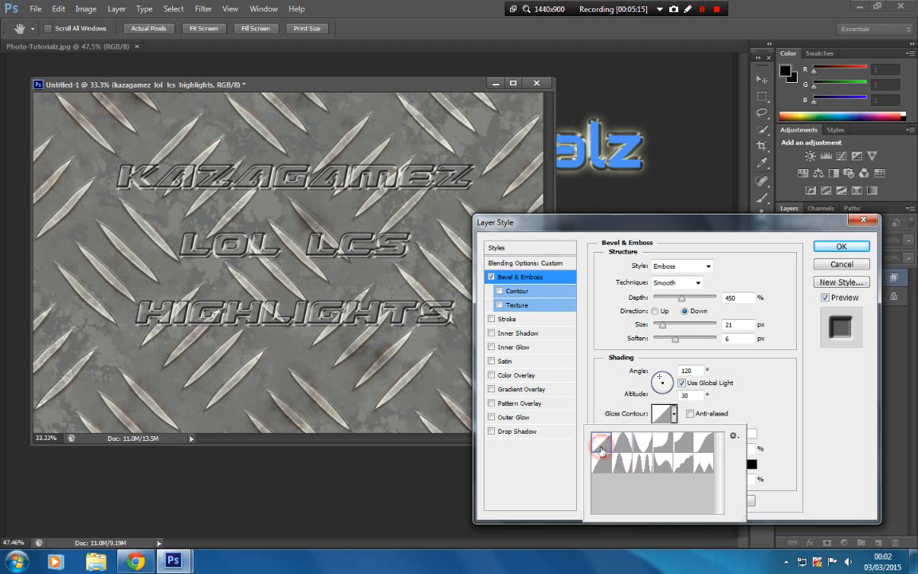
left_click(625, 448)
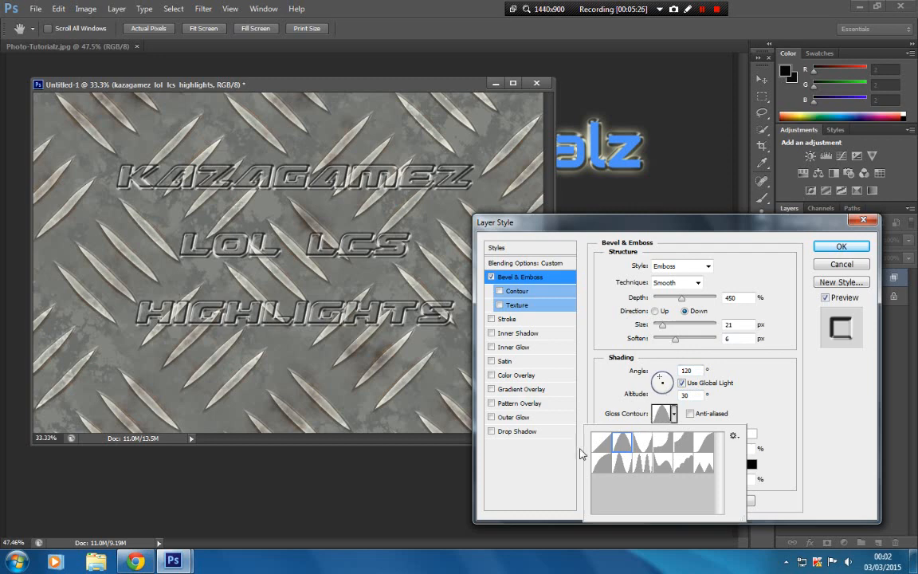
Enable Drop Shadow on the text layer and set the shadow's distance to 42 px
left_click(490, 433)
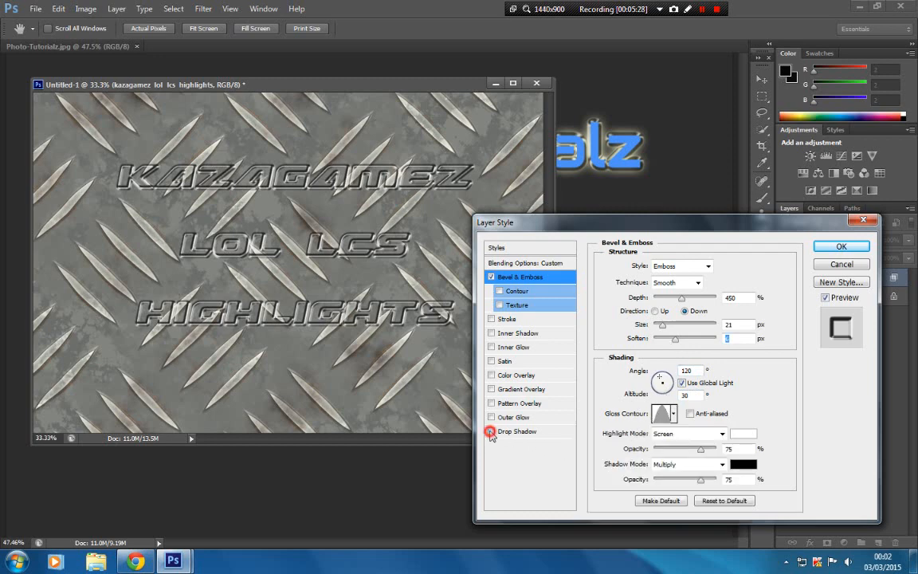
left_click(491, 433)
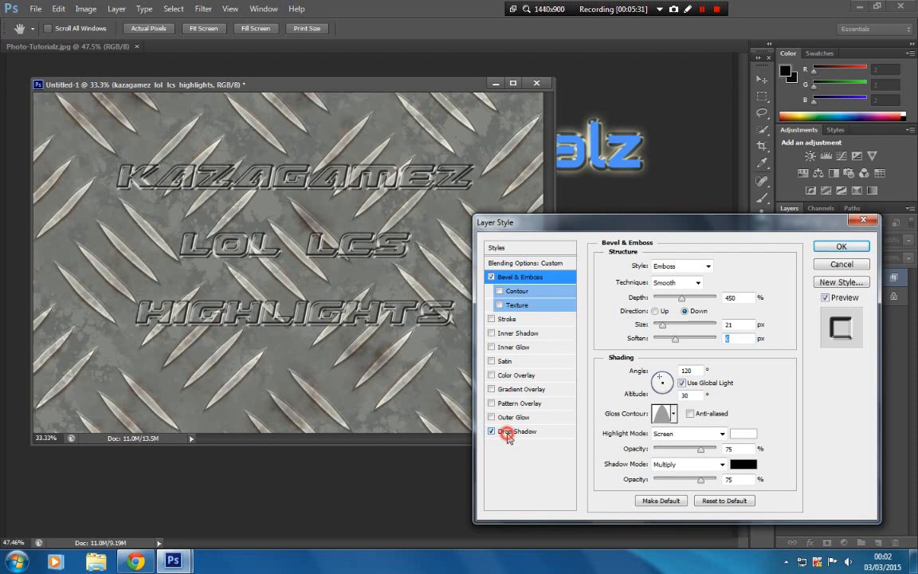
left_click(505, 433)
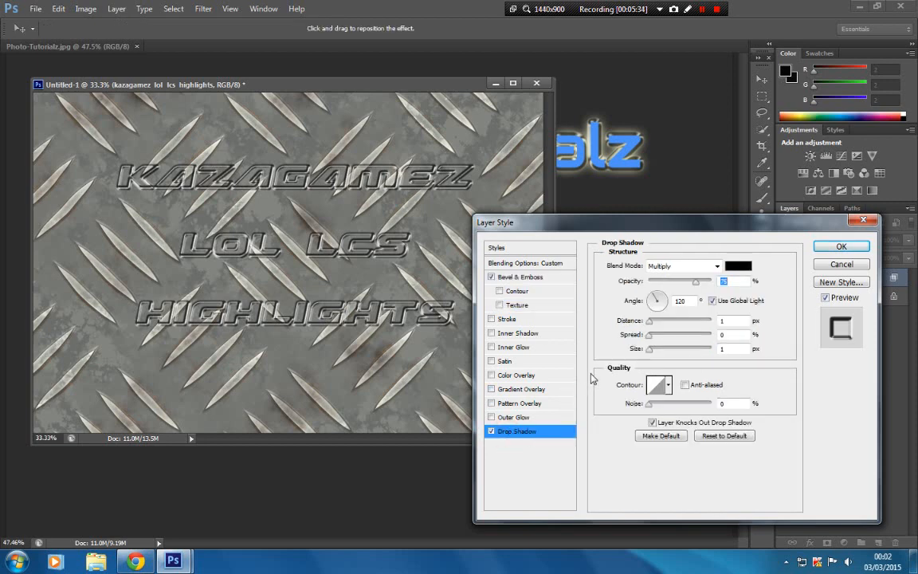
left_click(650, 322)
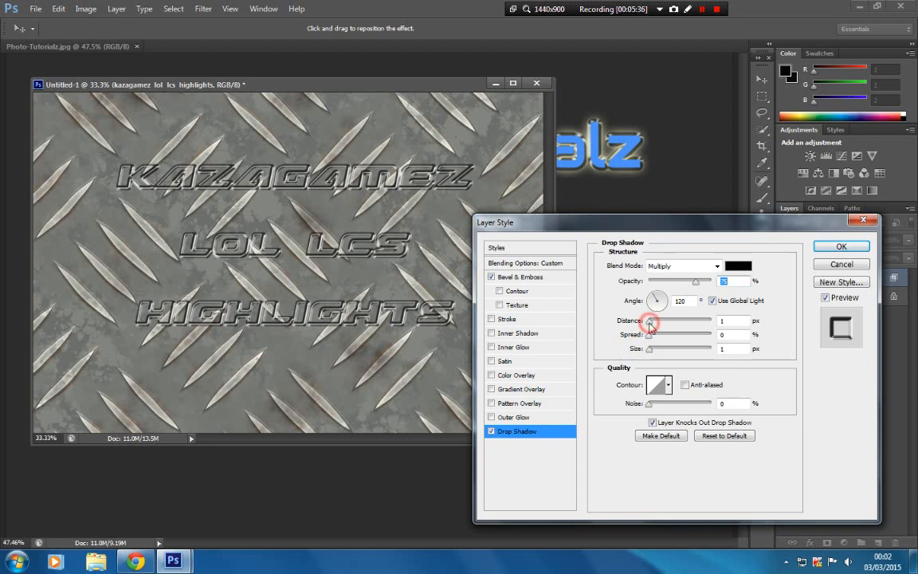
mouse_move(652, 327)
left_mouse_down()
mouse_move(678, 333)
mouse_move(649, 338)
mouse_move(721, 348)
mouse_move(646, 339)
left_mouse_up()
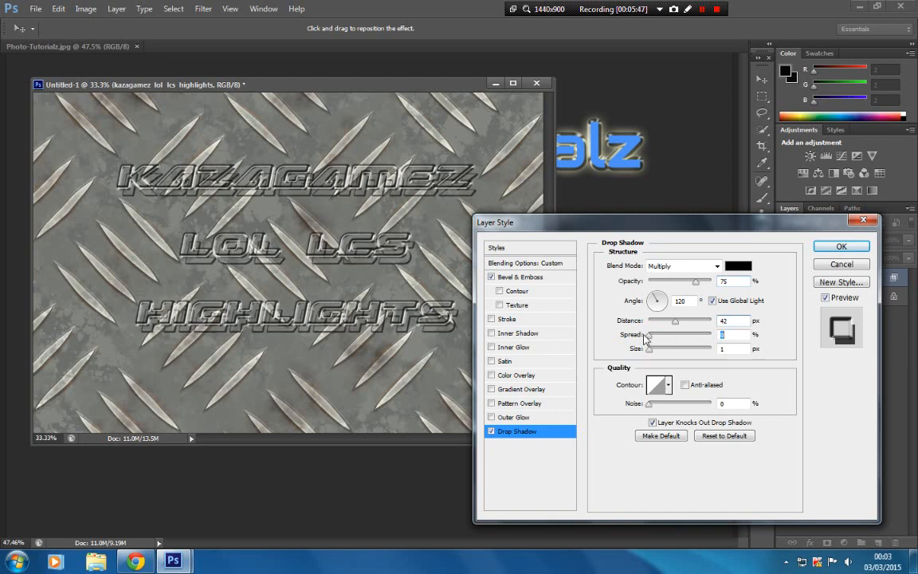
Set the drop shadow's size to 16 px and apply the layer style to the text
left_click(651, 351)
left_click_drag(652, 353, 656, 356)
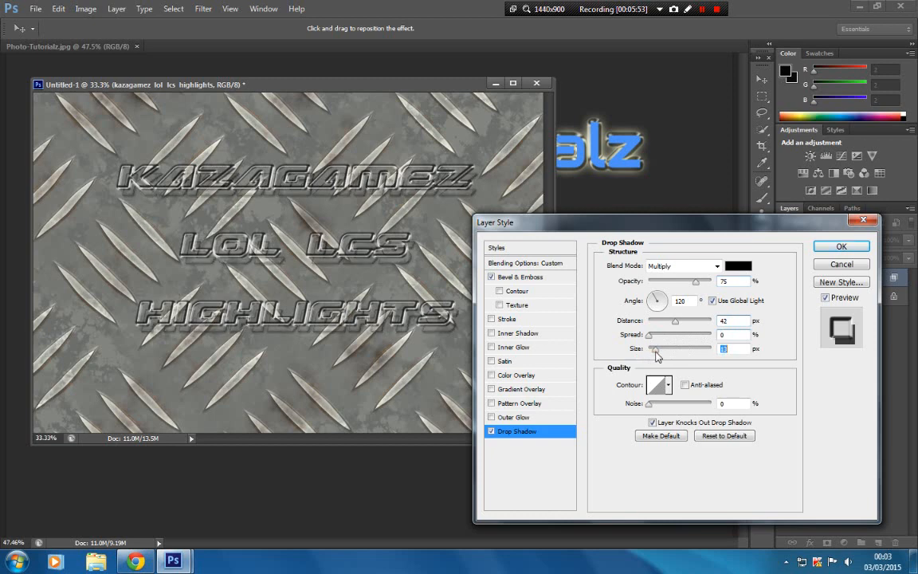
left_click_drag(657, 355, 658, 357)
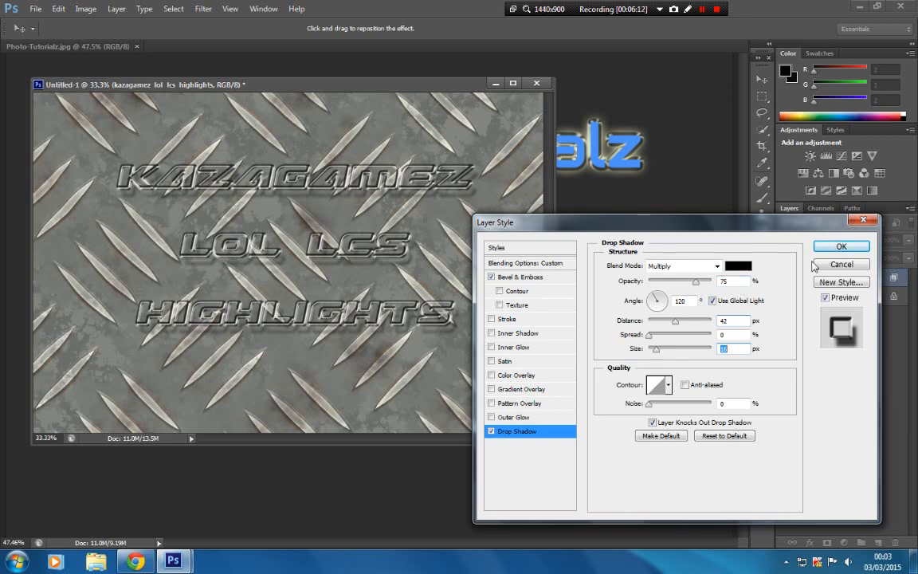
left_click(838, 247)
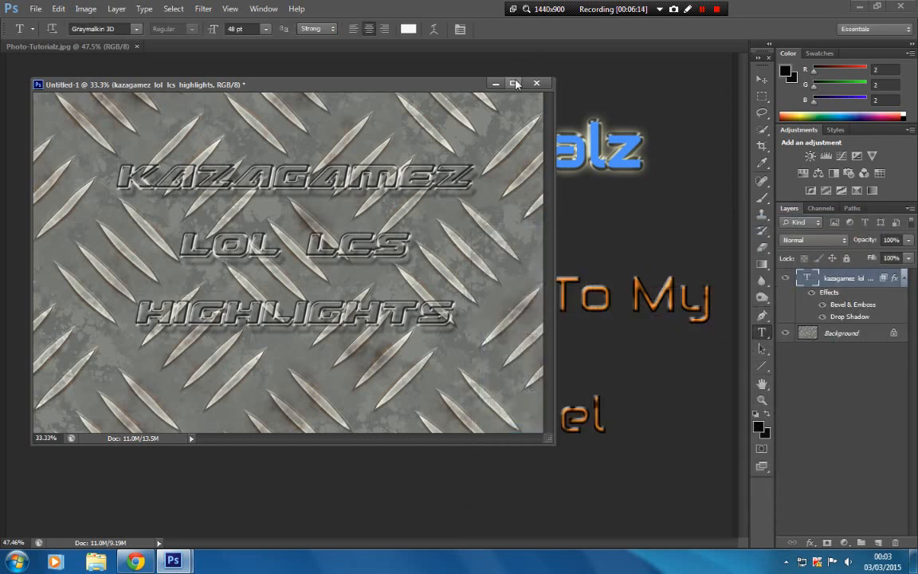
Examine the embossed text in the maximized document window at 50% zoom, with the floating toolbox moved clear of the image
left_click(513, 84)
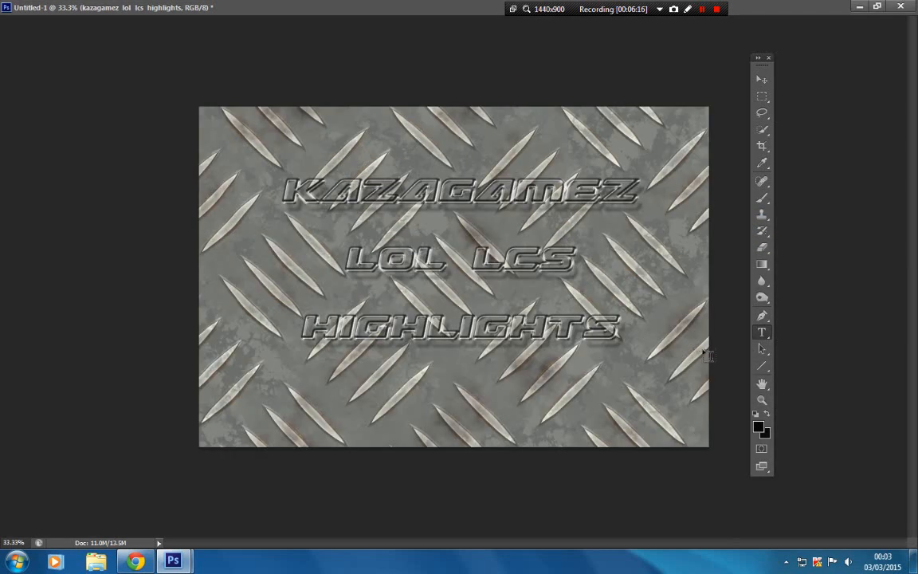
left_click(762, 400)
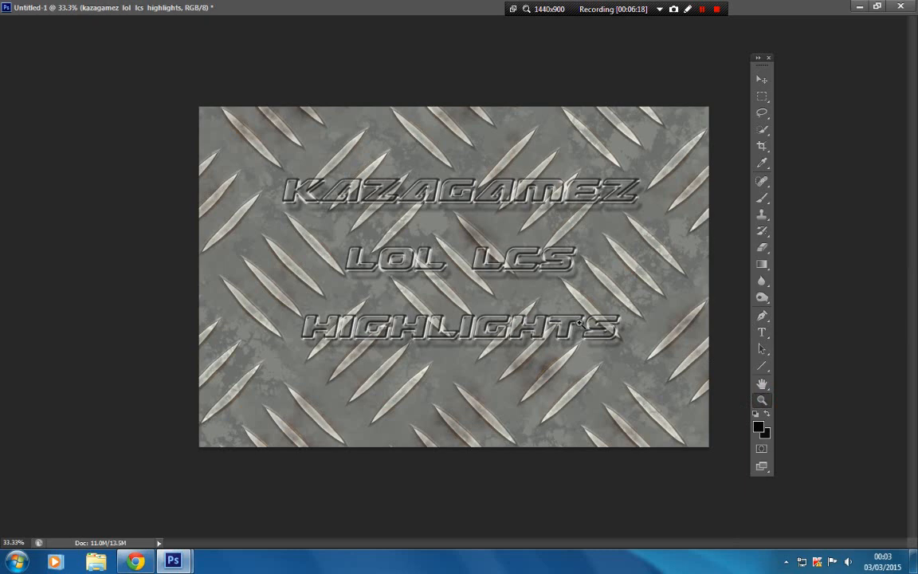
left_click(582, 322)
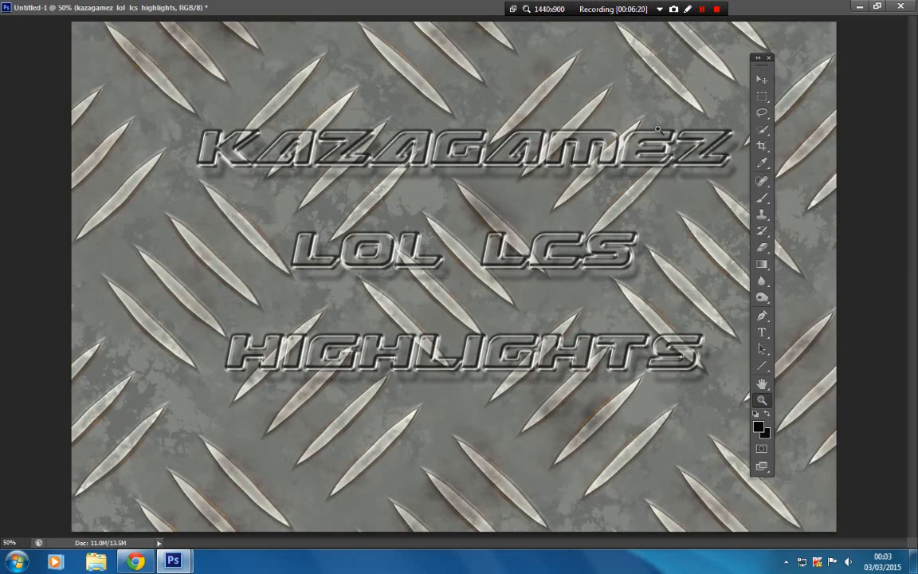
left_click_drag(761, 57, 885, 75)
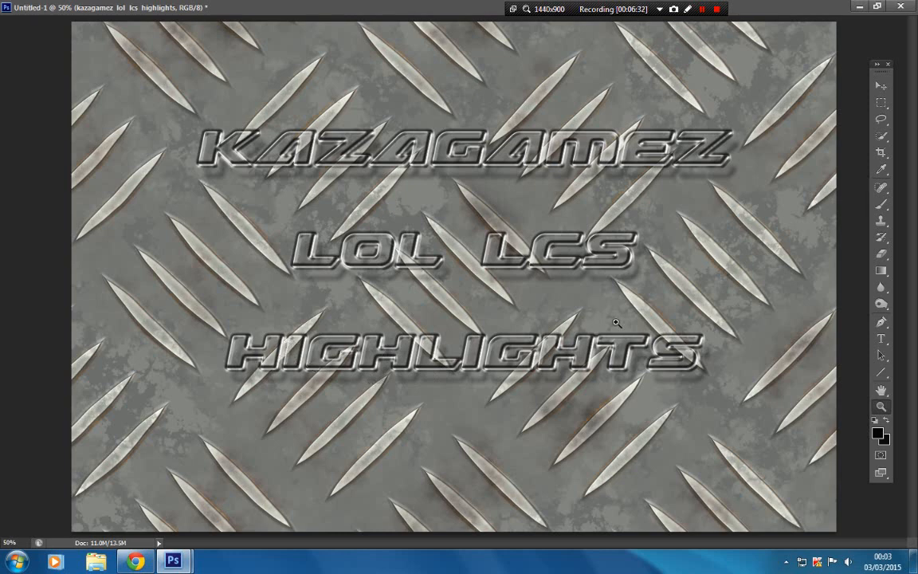
left_click(881, 355)
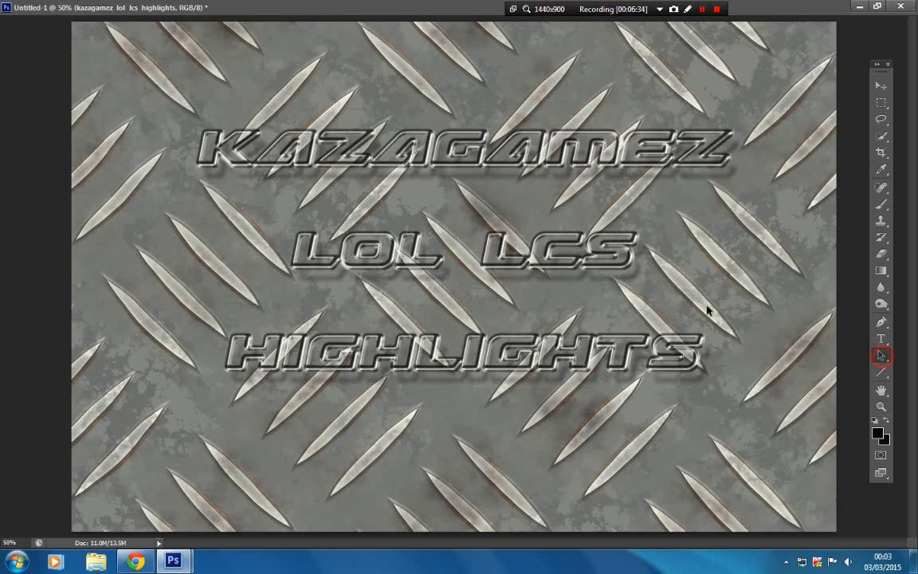